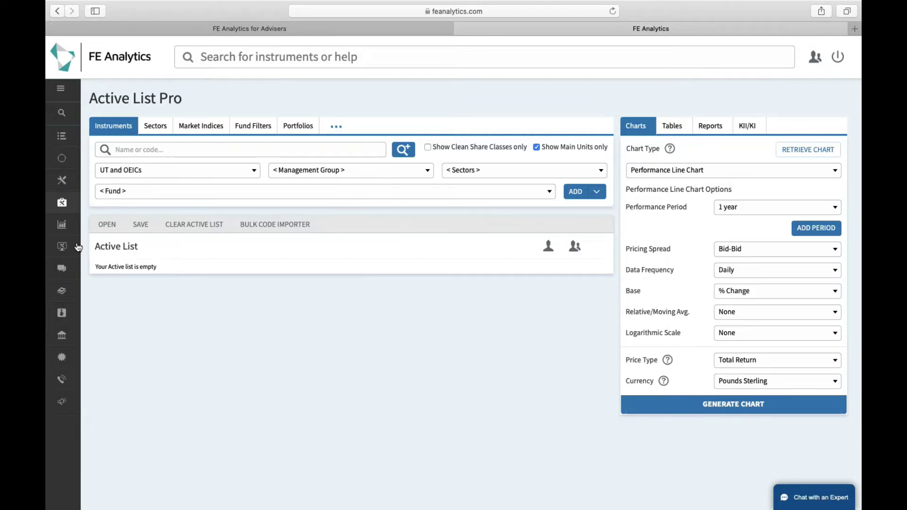
Open the Cost & Charges Calculator from the FE Analytics sidebar tools menu.
{"action": "mouse_move", "coordinate": [76, 247]}
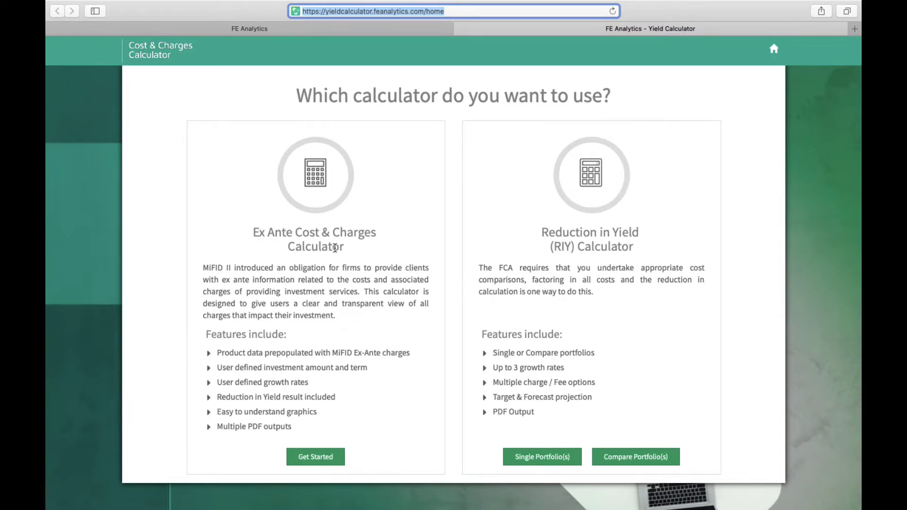
Start the Ex Ante calculator and select the Model 3 portfolio by searching 'model'.
{"action": "left_click", "coordinate": [317, 458]}
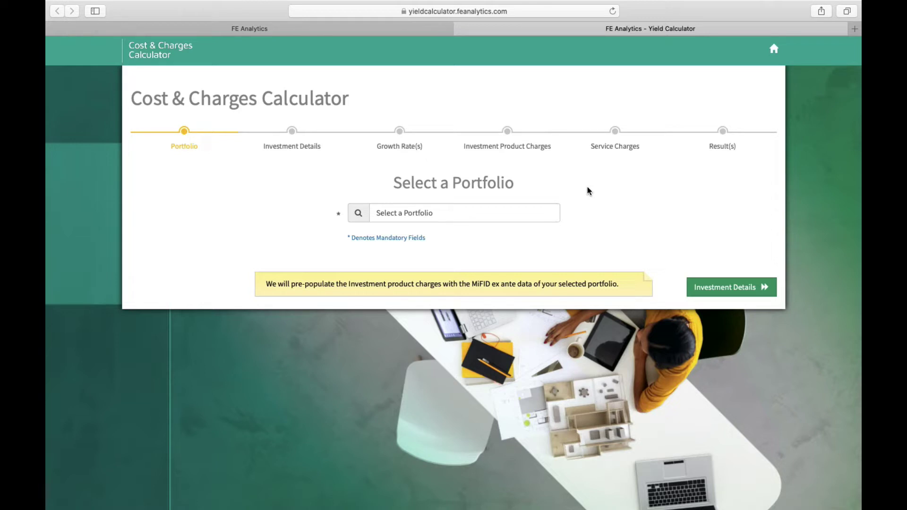
{"action": "left_click", "coordinate": [455, 214]}
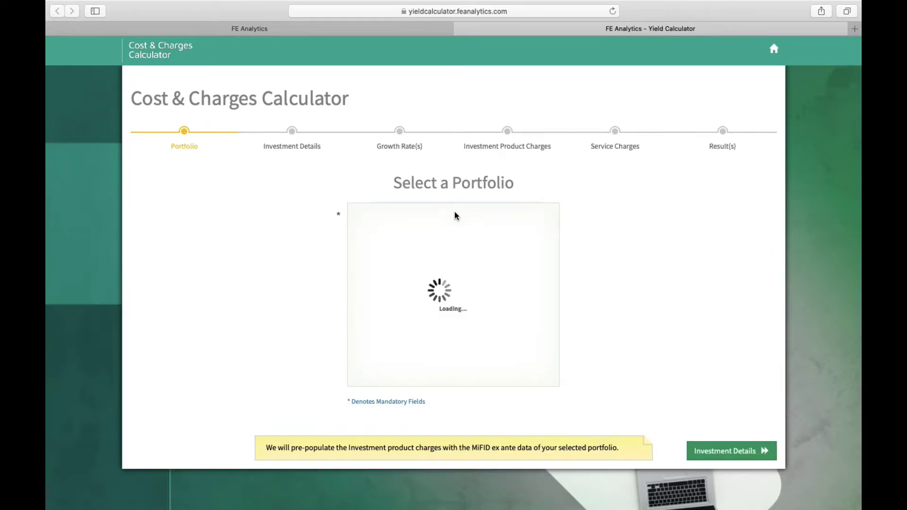
{"action": "left_click", "coordinate": [454, 212]}
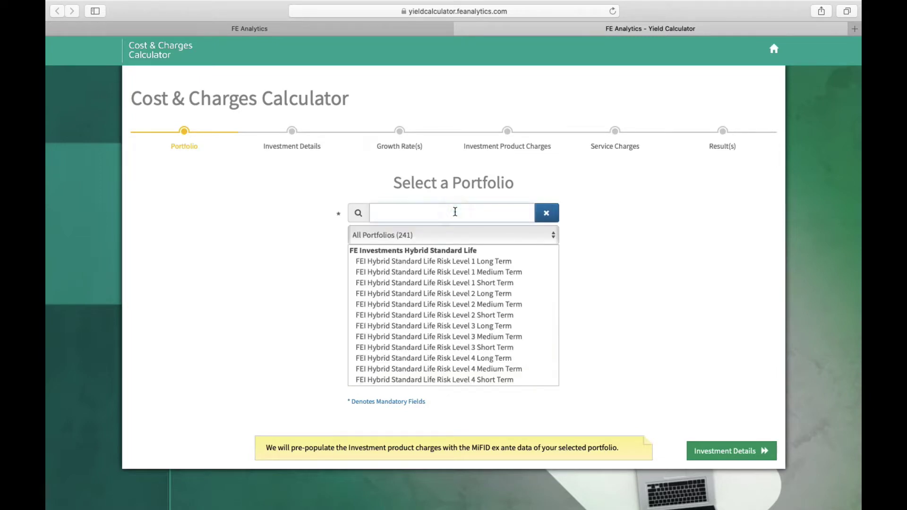
{"action": "type", "text": "model"}
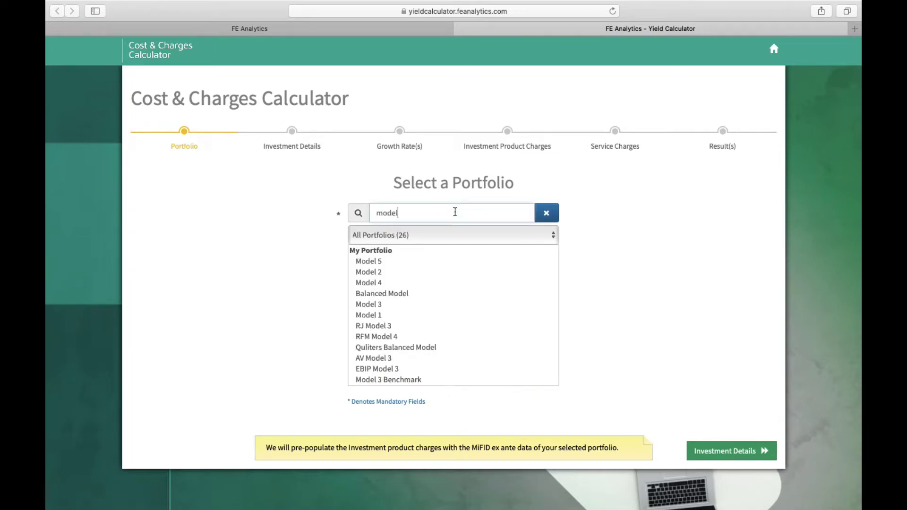
{"action": "left_click", "coordinate": [372, 304]}
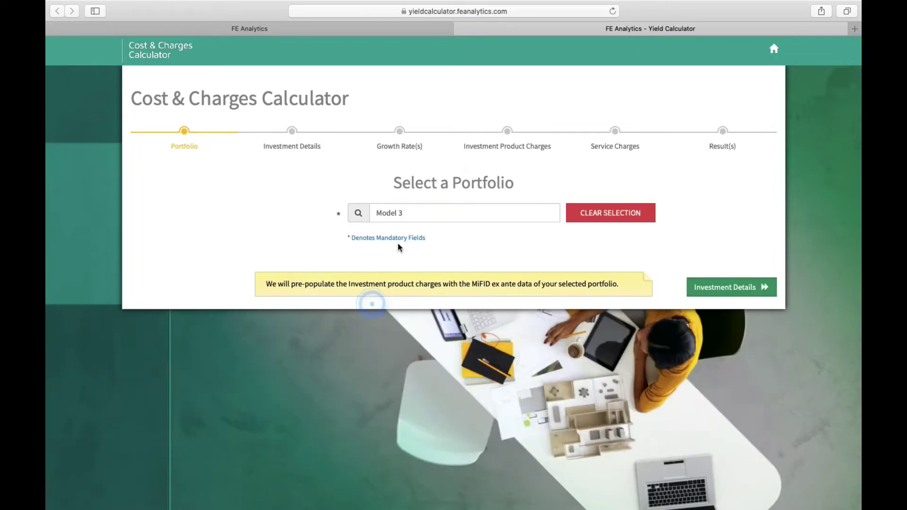
Enter a £400,000 initial investment, keeping the 10-year term and 4% assumed growth.
{"action": "left_click", "coordinate": [726, 289]}
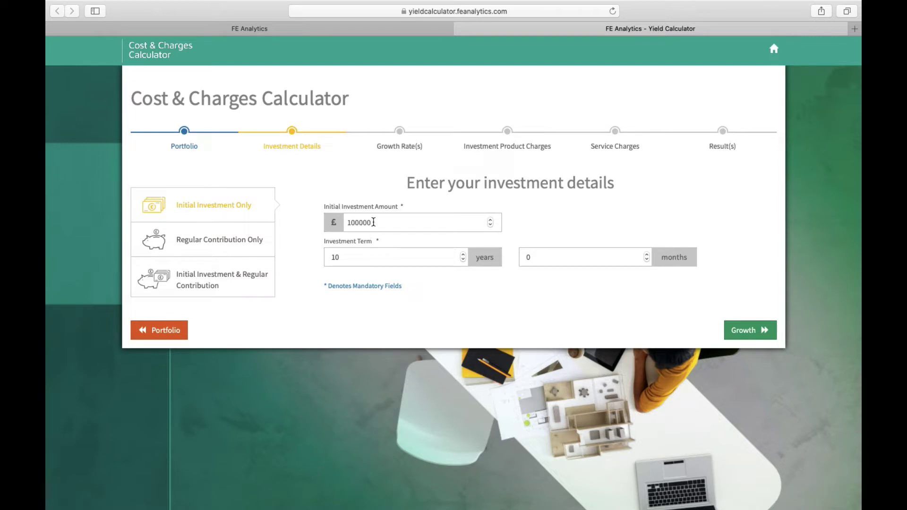
{"action": "left_click_drag", "start_coordinate": [373, 222], "coordinate": [343, 222]}
{"action": "type", "text": "400000"}
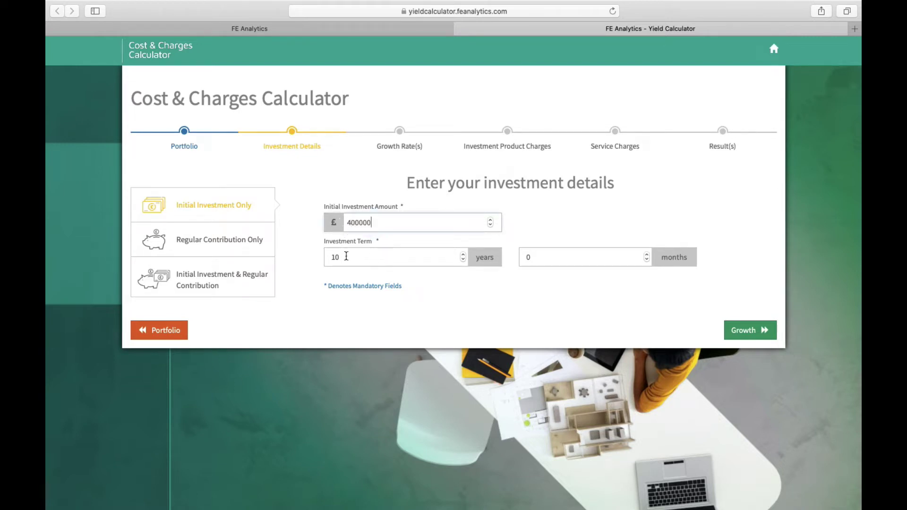
{"action": "left_click_drag", "start_coordinate": [345, 256], "coordinate": [327, 256]}
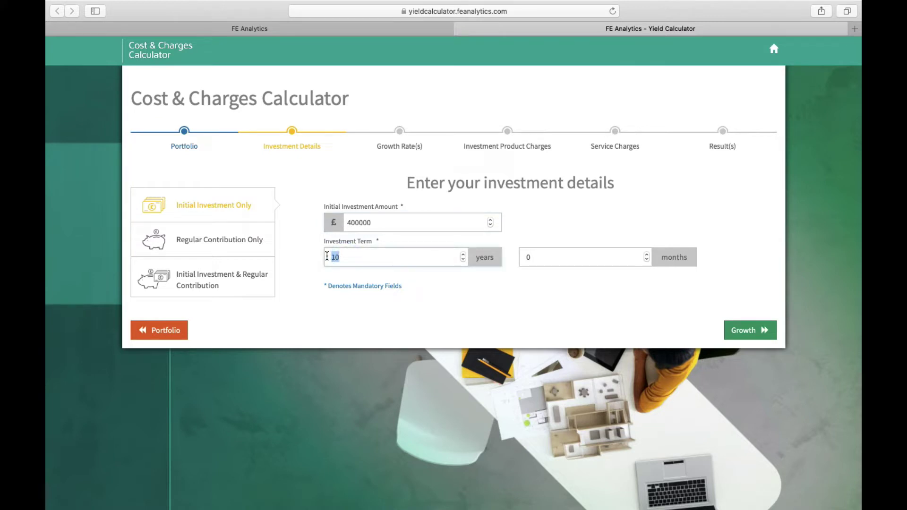
{"action": "left_click", "coordinate": [353, 258]}
{"action": "left_click", "coordinate": [752, 333]}
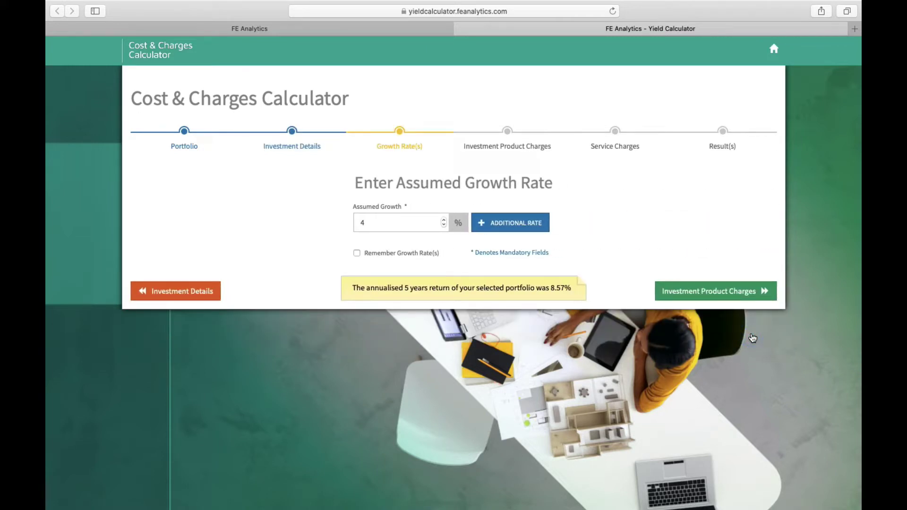
{"action": "left_click", "coordinate": [356, 221]}
Clear the 0.4% one-off charge in the investment product charges.
{"action": "left_click", "coordinate": [713, 291]}
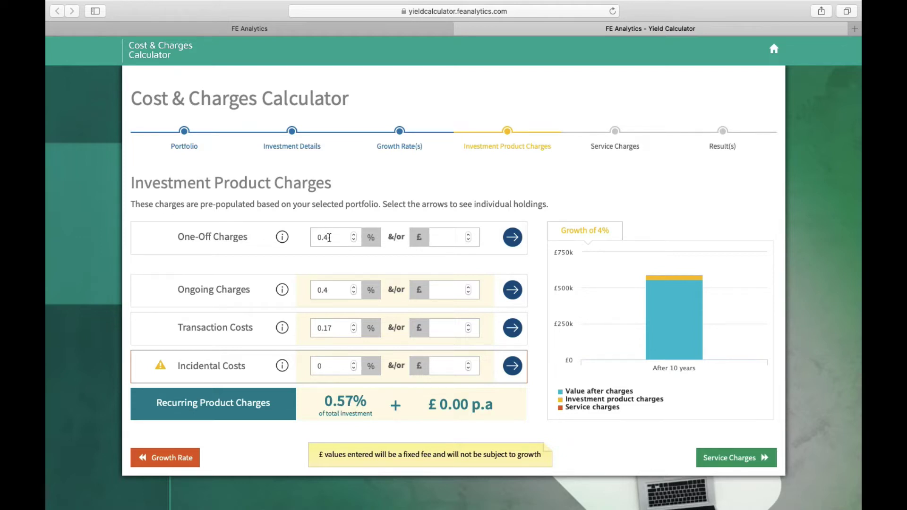
{"action": "left_click_drag", "start_coordinate": [329, 236], "coordinate": [311, 237]}
{"action": "key", "text": "BackSpace"}
Enter ongoing service fees of 0.5% adviser, 0.3% platform and 0.27% investment management.
{"action": "left_click", "coordinate": [729, 459]}
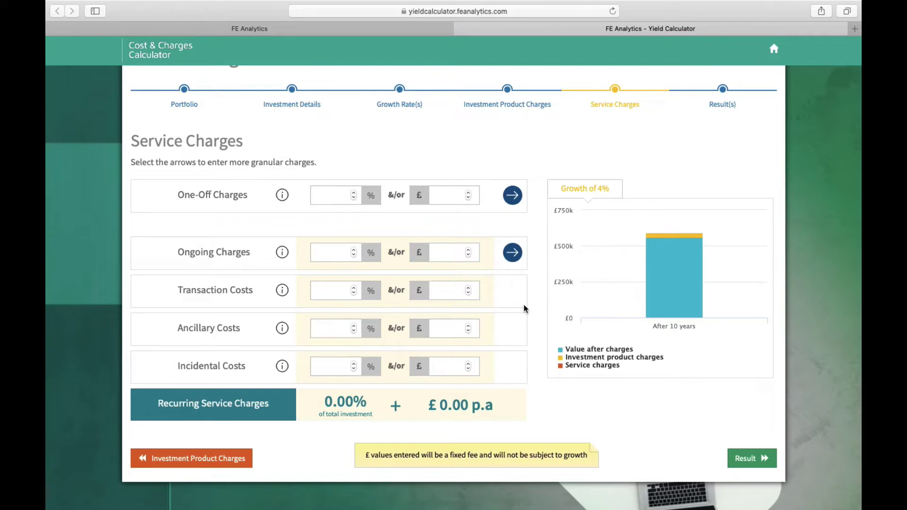
{"action": "left_click", "coordinate": [512, 258]}
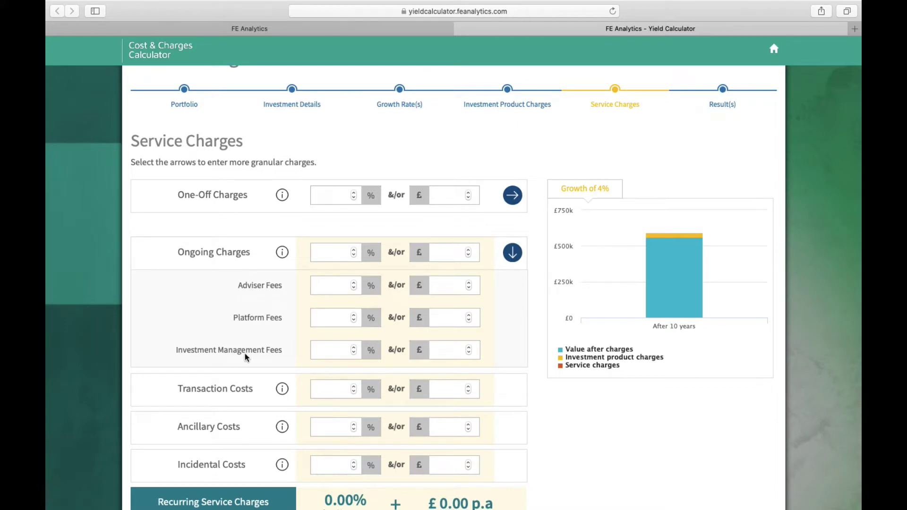
{"action": "left_click", "coordinate": [324, 284]}
{"action": "type", "text": "0.5"}
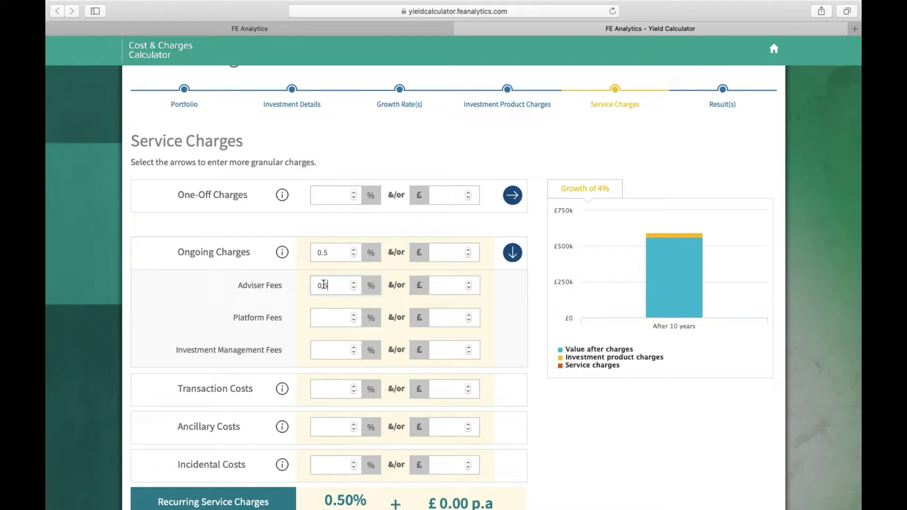
{"action": "left_click", "coordinate": [325, 313]}
{"action": "type", "text": "0.3"}
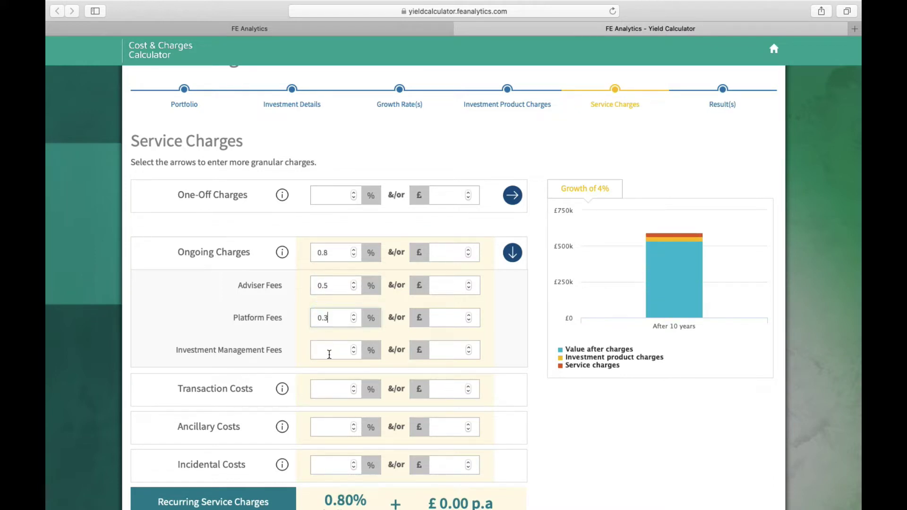
{"action": "left_click", "coordinate": [329, 353]}
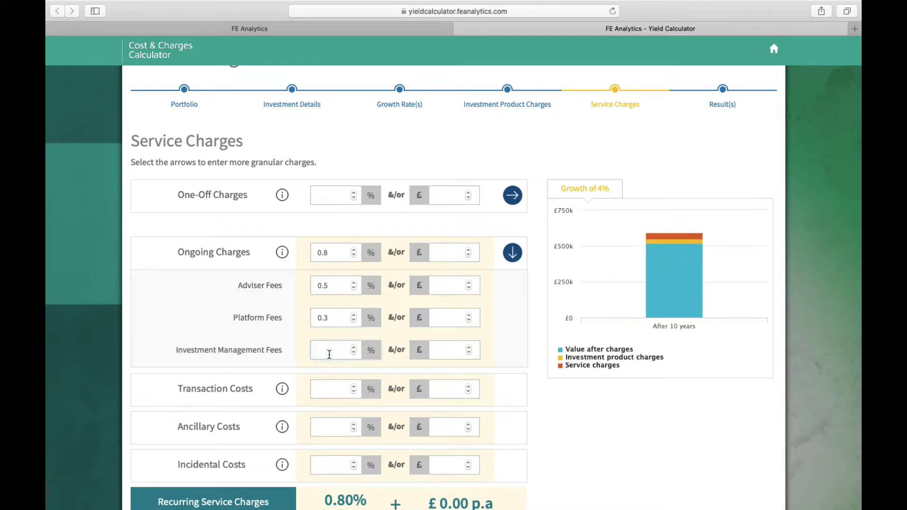
{"action": "type", "text": "0.27"}
Scroll through the result's summary tiles, charges table and Impact of Fees chart.
{"action": "scroll", "coordinate": [607, 406], "scroll_direction": "down", "scroll_amount": 3}
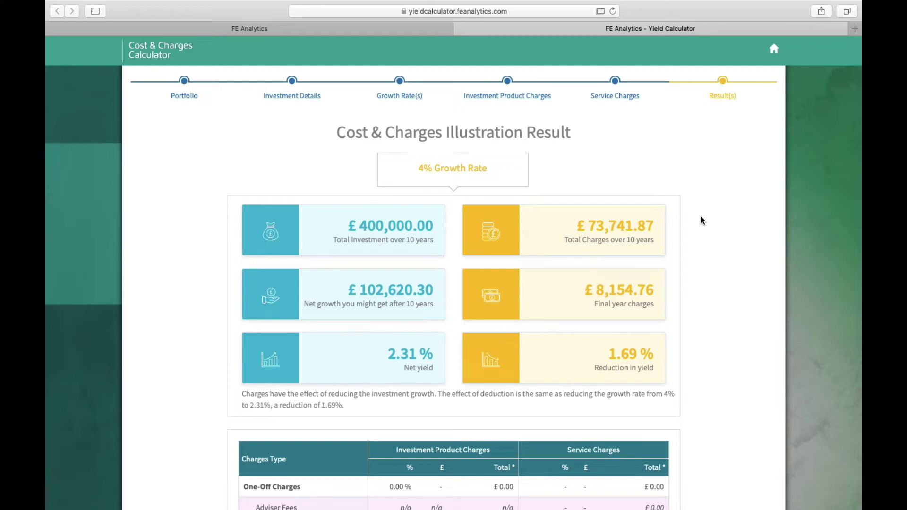
{"action": "scroll", "coordinate": [701, 221], "scroll_direction": "down", "scroll_amount": 2}
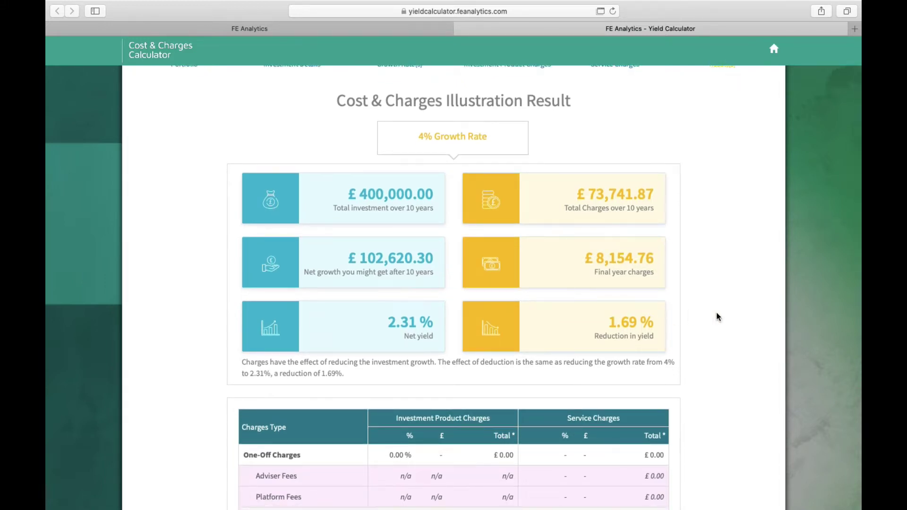
{"action": "scroll", "coordinate": [726, 316], "scroll_direction": "down", "scroll_amount": 10}
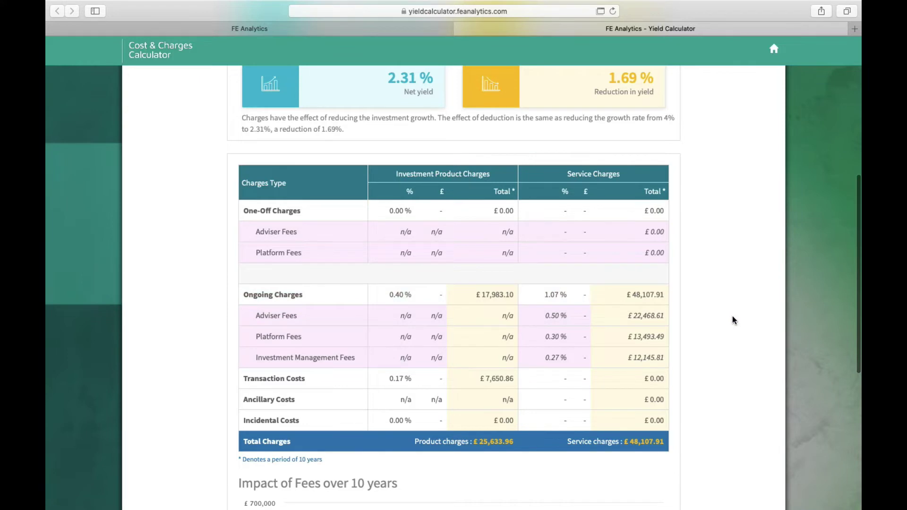
{"action": "scroll", "coordinate": [732, 316], "scroll_direction": "down", "scroll_amount": 1}
{"action": "scroll", "coordinate": [732, 317], "scroll_direction": "down", "scroll_amount": 10}
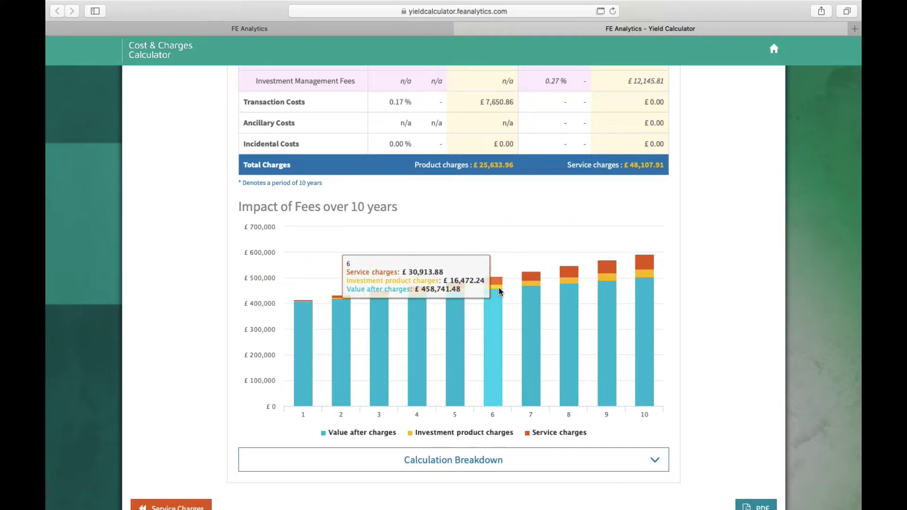
Show and review the year-by-year calculation breakdown of the illustration.
{"action": "scroll", "coordinate": [697, 301], "scroll_direction": "down", "scroll_amount": 1}
{"action": "left_click", "coordinate": [617, 430]}
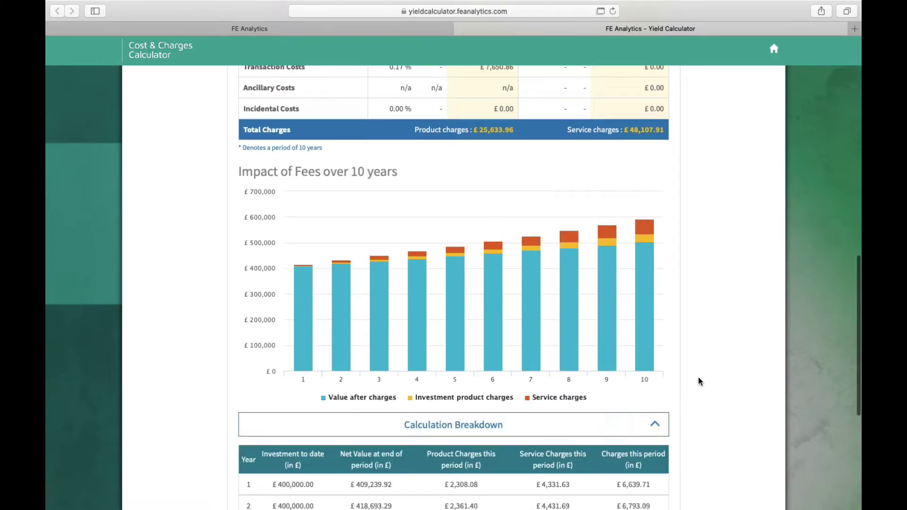
{"action": "scroll", "coordinate": [700, 381], "scroll_direction": "down", "scroll_amount": 5}
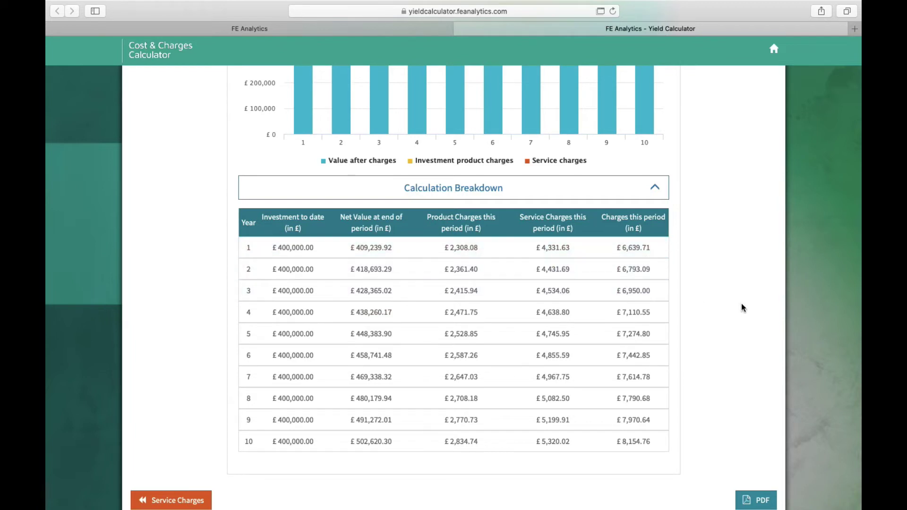
{"action": "scroll", "coordinate": [742, 304], "scroll_direction": "down", "scroll_amount": 1}
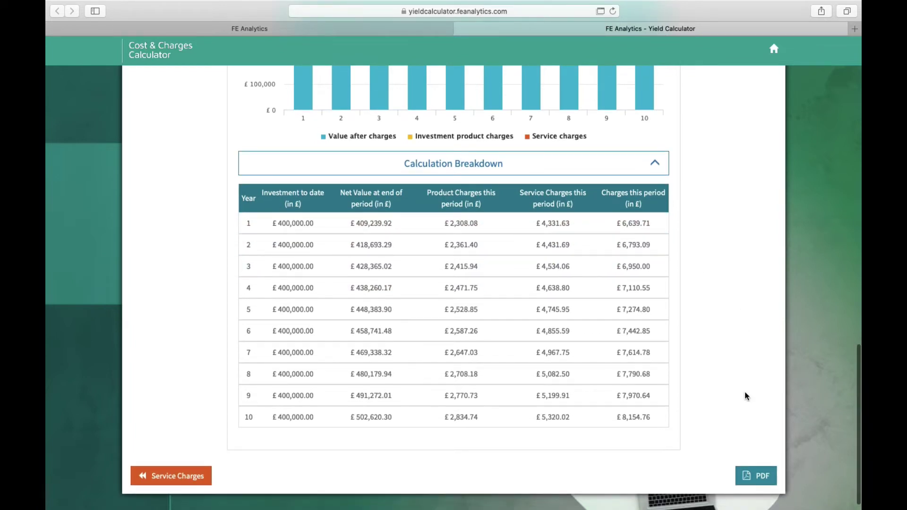
Generate the Pre-Sales Cost & Charges Report PDF, scroll through it, then close it.
{"action": "left_click", "coordinate": [754, 475]}
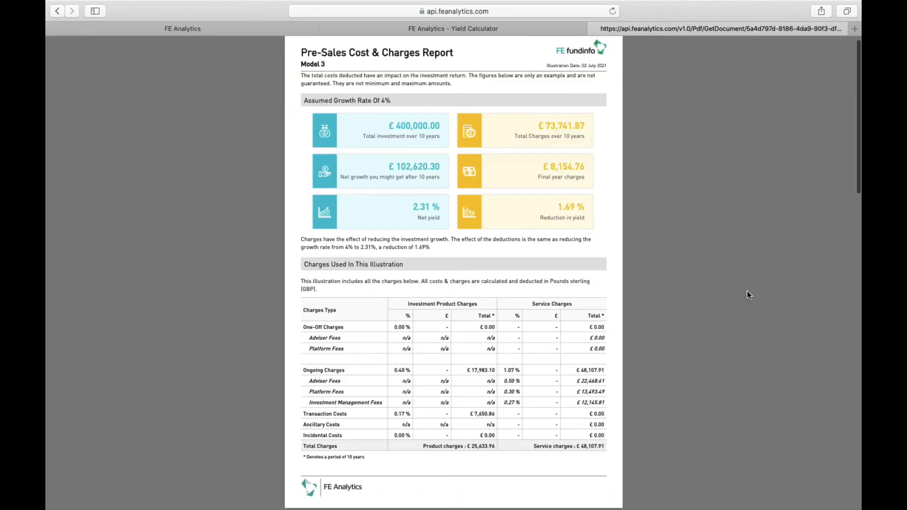
{"action": "scroll", "coordinate": [746, 291], "scroll_direction": "down", "scroll_amount": 10}
{"action": "scroll", "coordinate": [746, 291], "scroll_direction": "down", "scroll_amount": 5}
{"action": "key", "text": "super+w"}
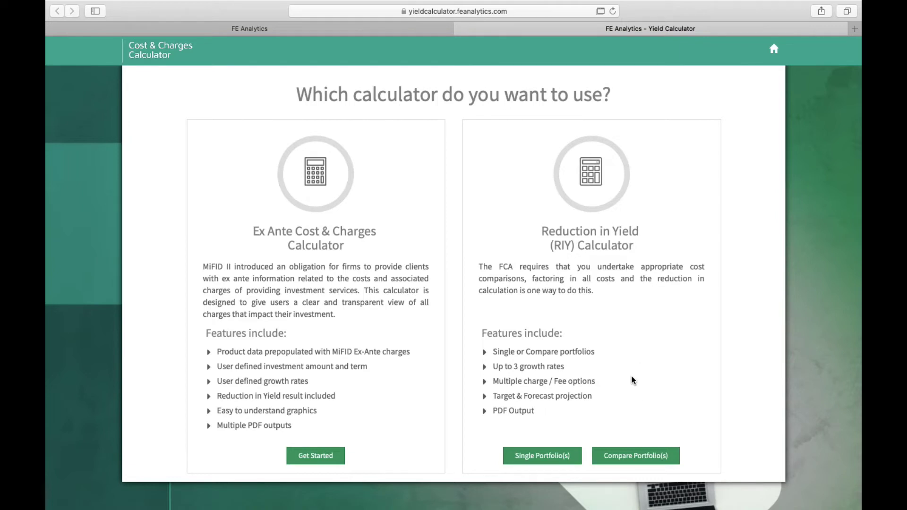
Start a Reduction in Yield comparison: client's pension portfolio as Portfolio A, Model 2 as Portfolio B.
{"action": "left_click", "coordinate": [627, 458]}
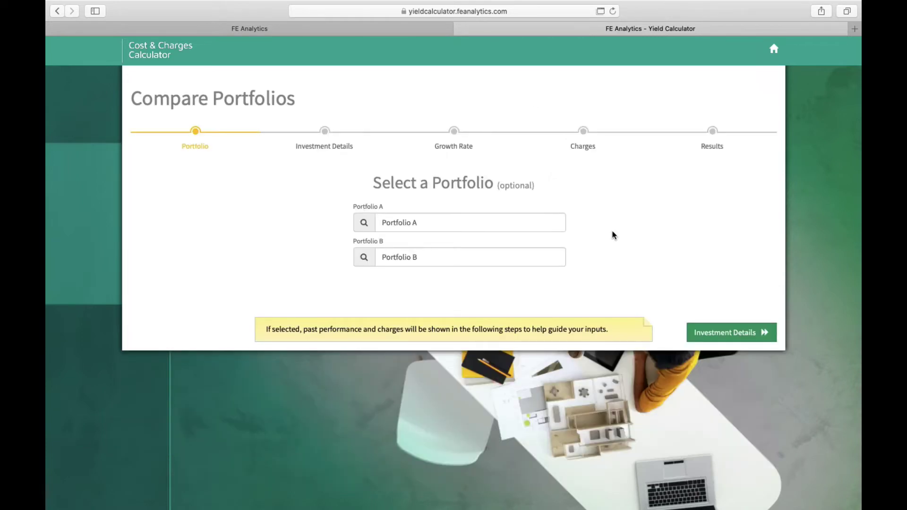
{"action": "left_click", "coordinate": [514, 229]}
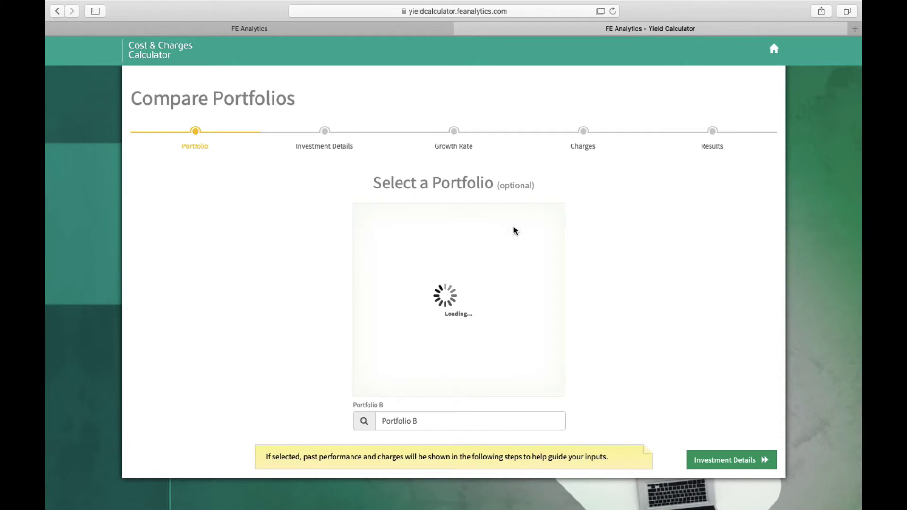
{"action": "left_click", "coordinate": [491, 223]}
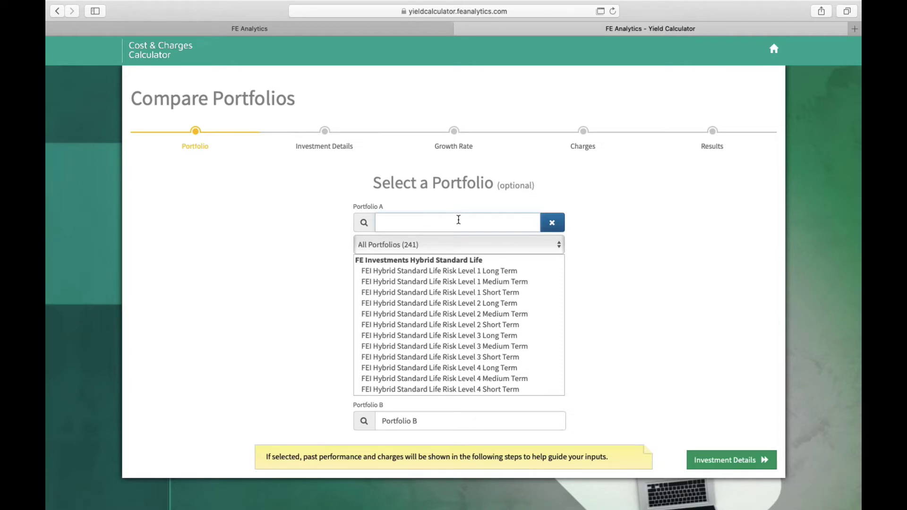
{"action": "type", "text": "keith baker"}
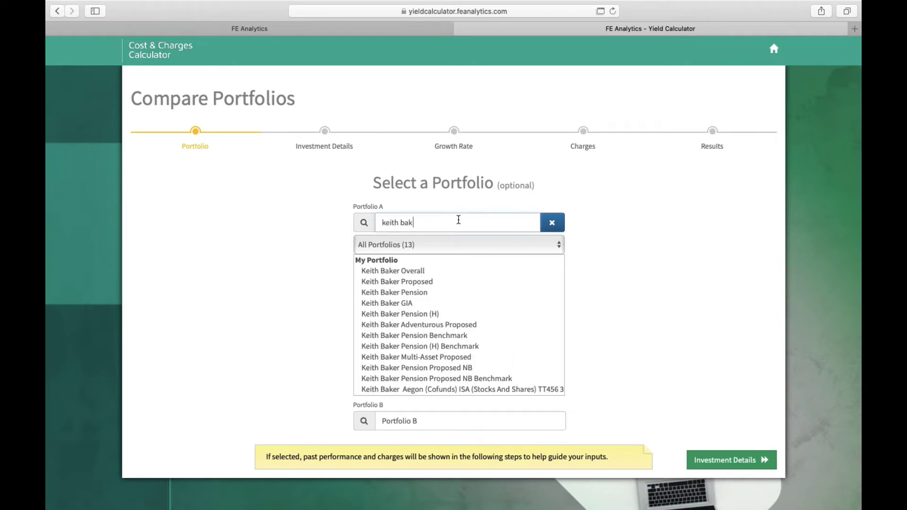
{"action": "left_click", "coordinate": [412, 293]}
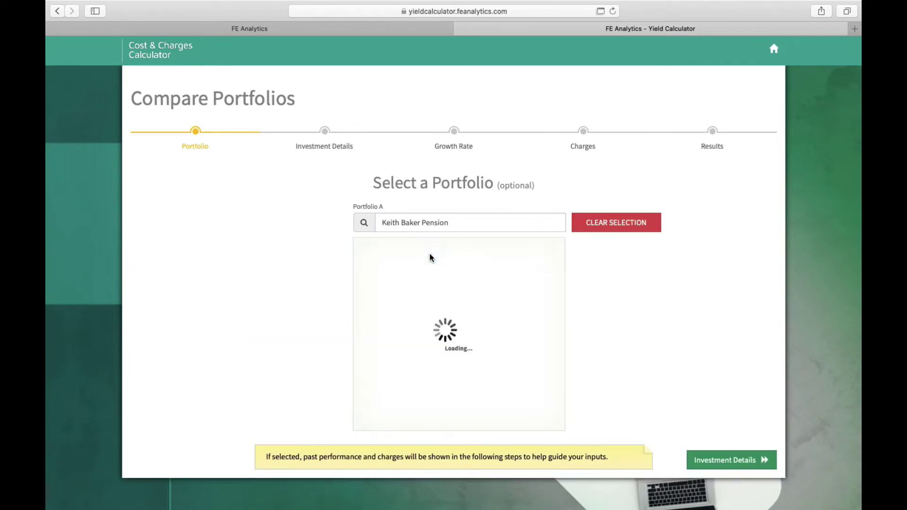
{"action": "left_click", "coordinate": [428, 256]}
{"action": "type", "text": "model 2"}
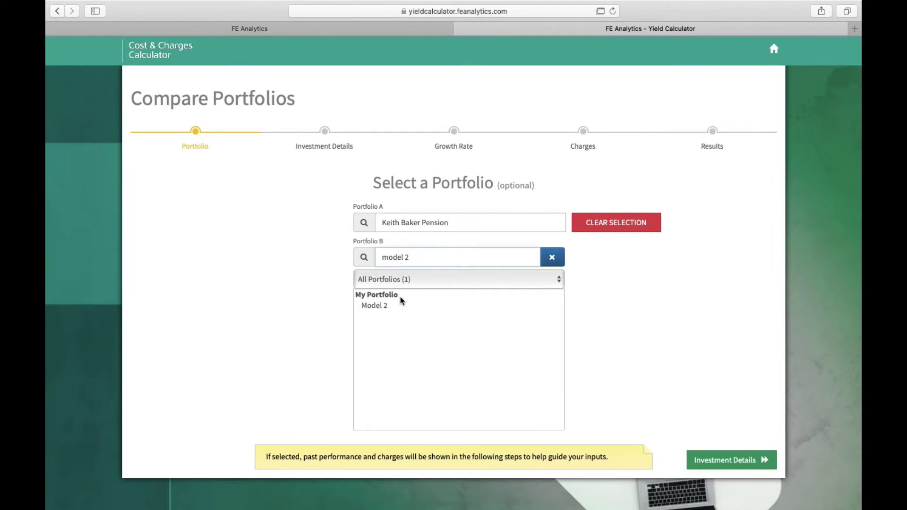
{"action": "left_click", "coordinate": [384, 305]}
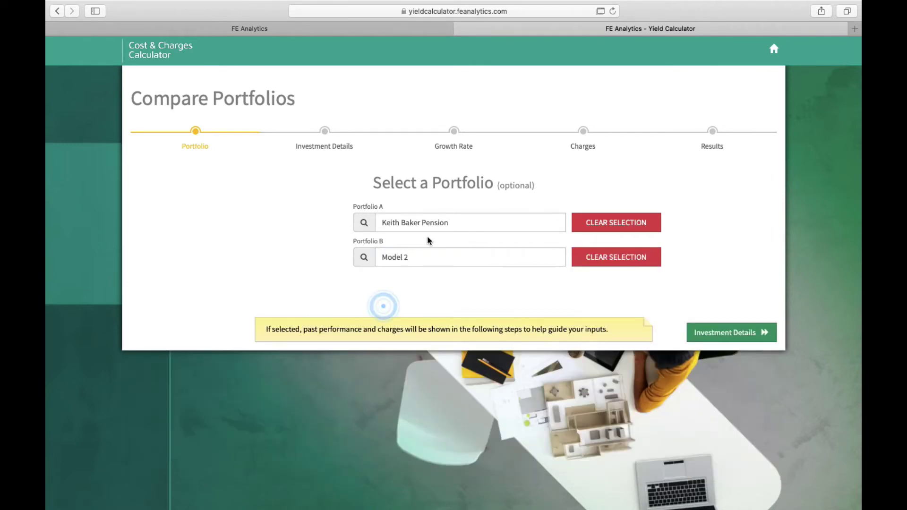
Replace the 1000 initial investment with £400,000 and keep the 25-year term.
{"action": "left_click", "coordinate": [719, 333]}
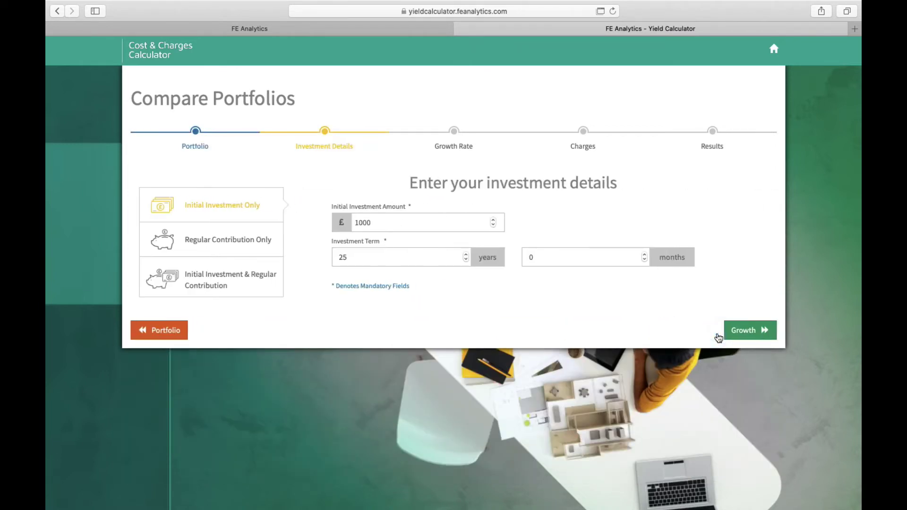
{"action": "double_click", "coordinate": [376, 222]}
{"action": "type", "text": "400000"}
{"action": "double_click", "coordinate": [336, 257]}
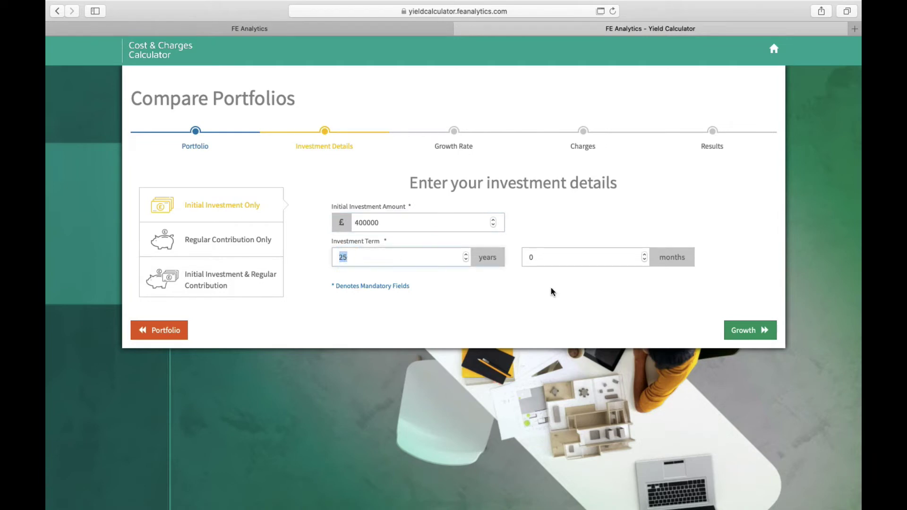
Change the assumed growth from 4% to 5% for both Portfolio A and Portfolio B.
{"action": "left_click", "coordinate": [745, 332]}
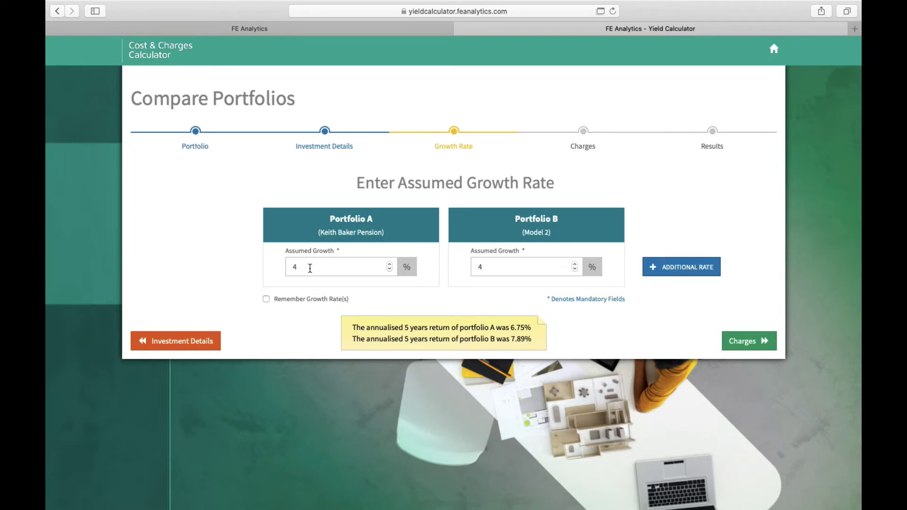
{"action": "left_click_drag", "start_coordinate": [310, 267], "coordinate": [284, 268]}
{"action": "type", "text": "5"}
{"action": "left_click_drag", "start_coordinate": [492, 265], "coordinate": [476, 266]}
{"action": "type", "text": "5"}
{"action": "left_click", "coordinate": [747, 349]}
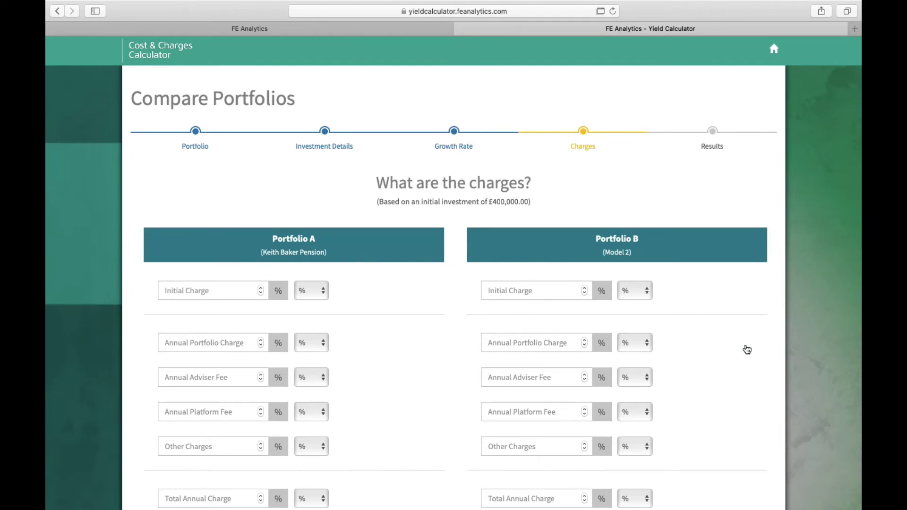
Enter annual portfolio charges of 1.32% for Portfolio A and 0.32% for Portfolio B.
{"action": "scroll", "coordinate": [747, 349], "scroll_direction": "down", "scroll_amount": 3}
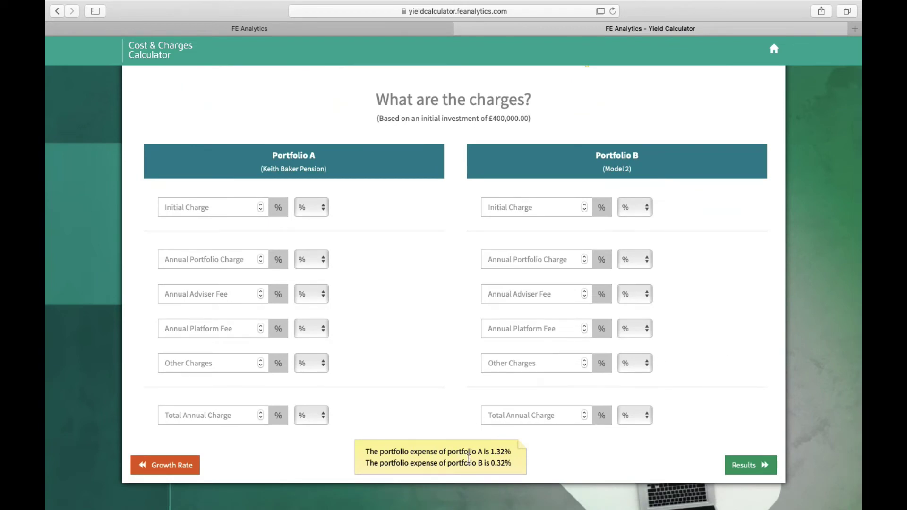
{"action": "double_click", "coordinate": [496, 451]}
{"action": "left_click", "coordinate": [189, 259]}
{"action": "type", "text": "1.32"}
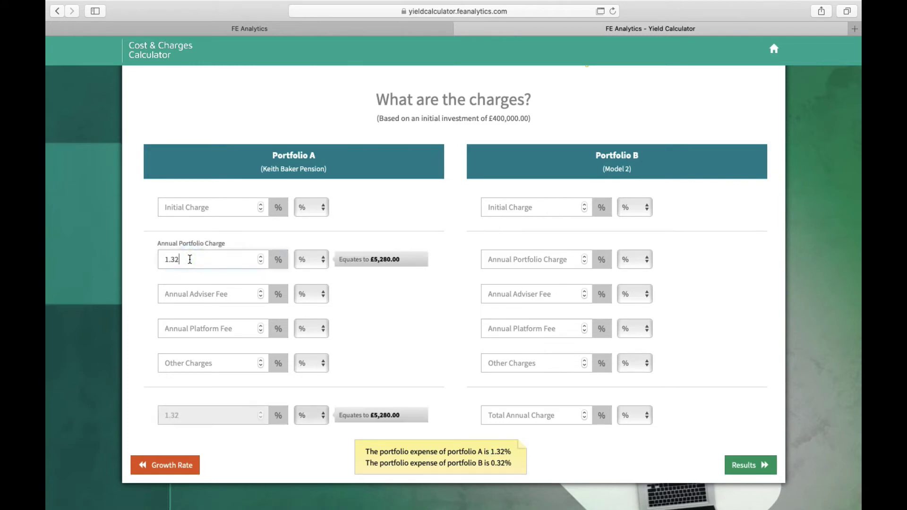
{"action": "left_click", "coordinate": [507, 256]}
{"action": "type", "text": "0.32"}
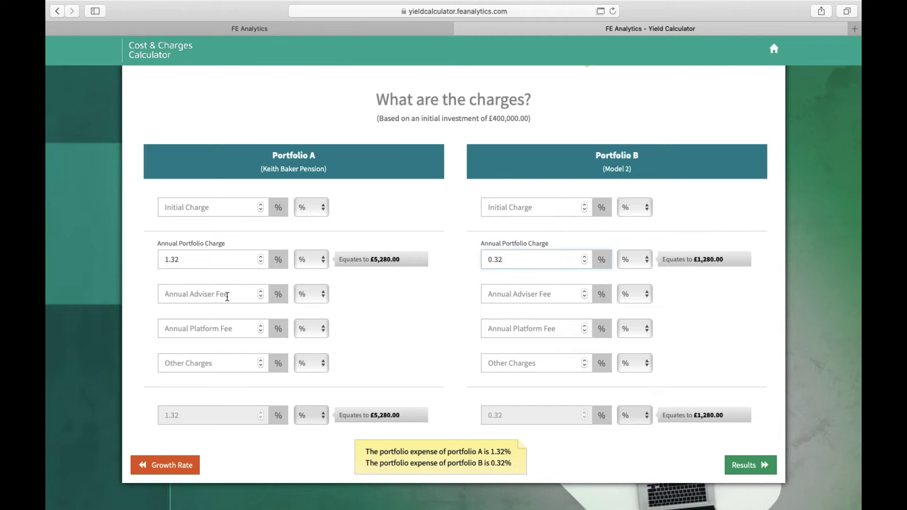
Add 0.5% adviser fees to both portfolios, plus 0.3% platform and 0.27% other charges on B.
{"action": "left_click", "coordinate": [205, 299]}
{"action": "type", "text": "0.5"}
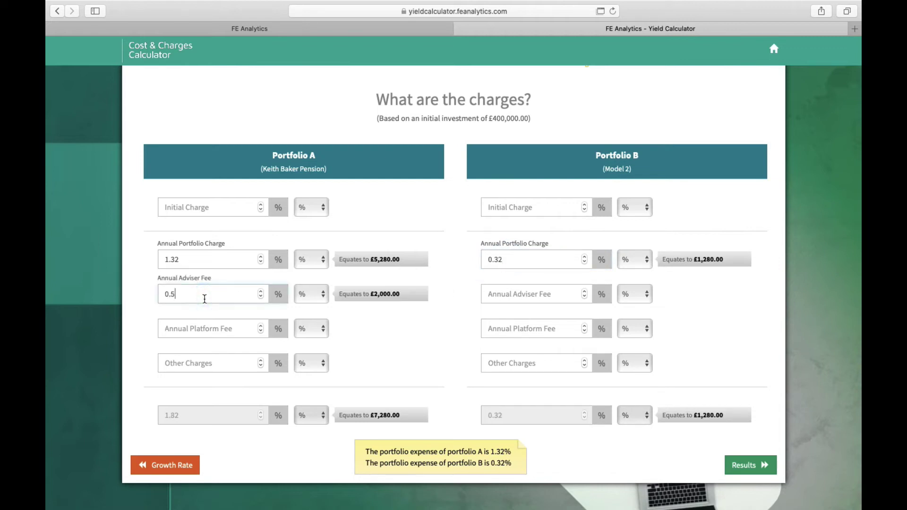
{"action": "left_click", "coordinate": [543, 298]}
{"action": "type", "text": "0.5"}
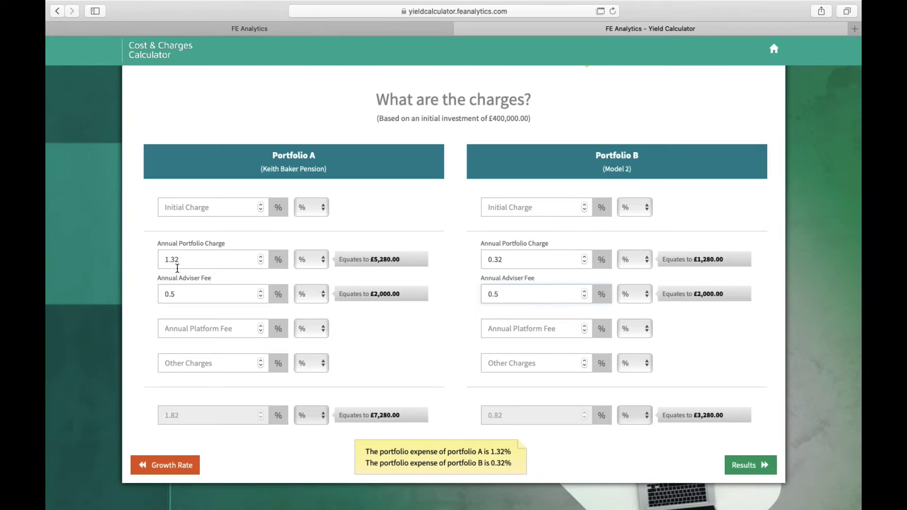
{"action": "left_click", "coordinate": [508, 330]}
{"action": "type", "text": "0.3"}
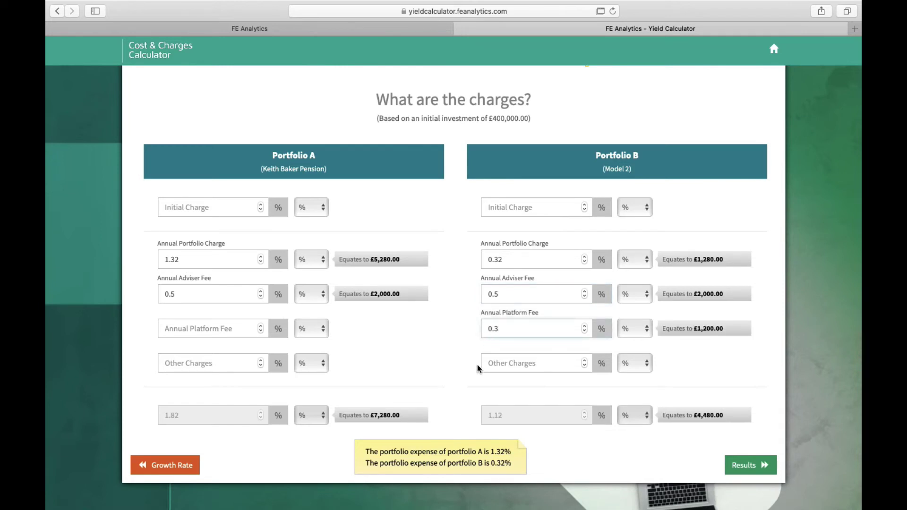
{"action": "left_click", "coordinate": [502, 365]}
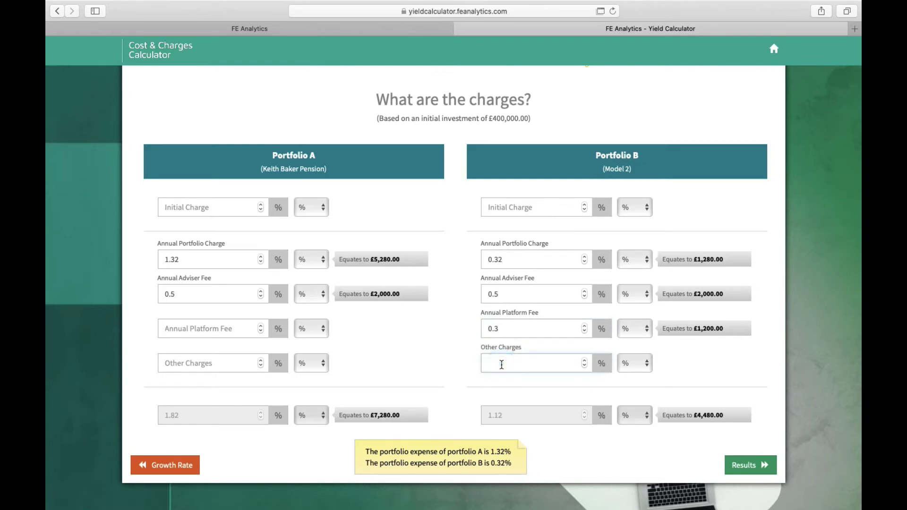
{"action": "type", "text": "0.27"}
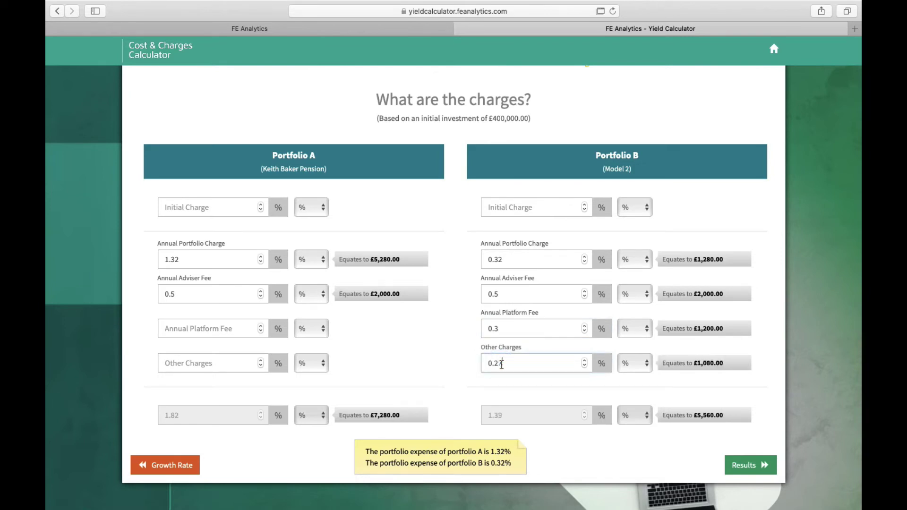
Show the results, expand both breakdowns and compare 25-year yields: £862,323.80 versus £958,830.37.
{"action": "left_click", "coordinate": [738, 457]}
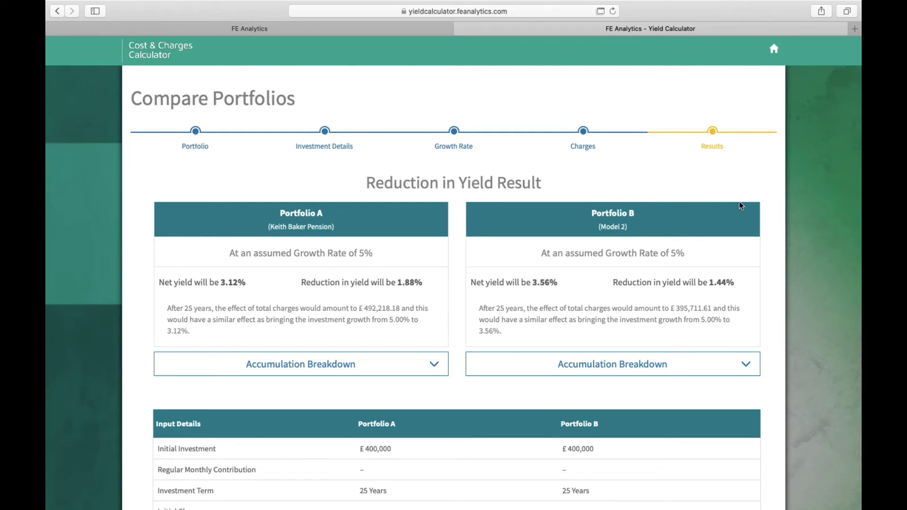
{"action": "left_click", "coordinate": [405, 363]}
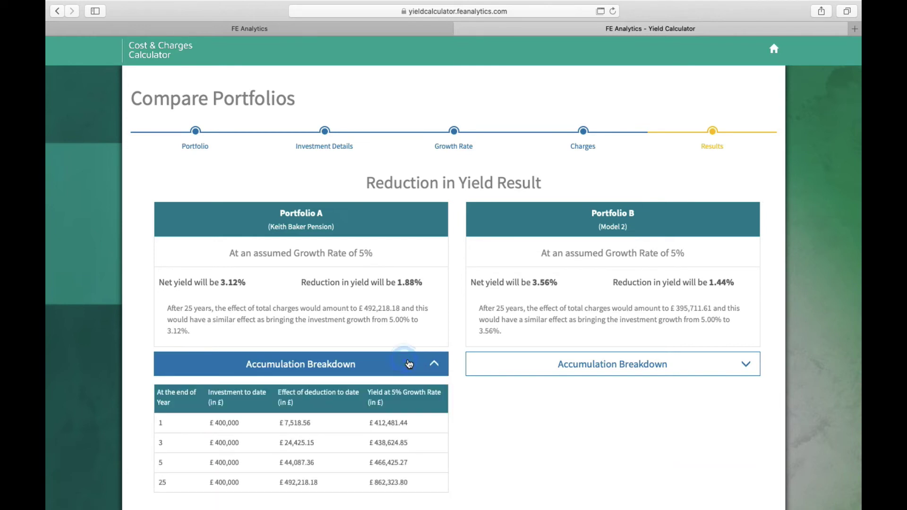
{"action": "left_click", "coordinate": [492, 359]}
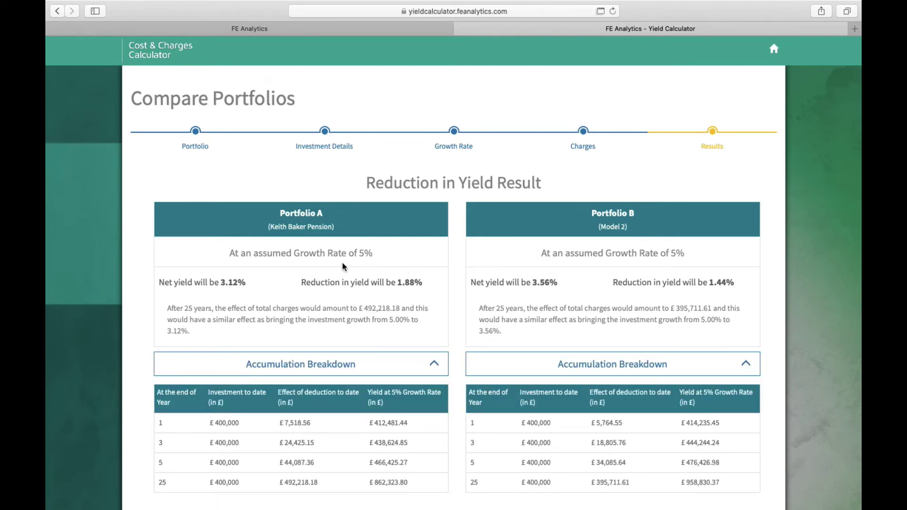
{"action": "scroll", "coordinate": [342, 262], "scroll_direction": "down", "scroll_amount": 3}
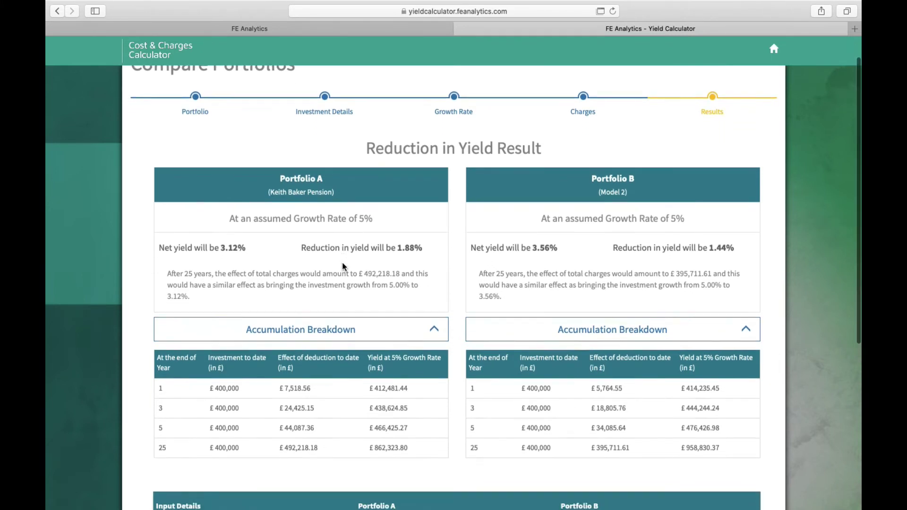
{"action": "left_click", "coordinate": [217, 345]}
{"action": "double_click", "coordinate": [218, 345]}
{"action": "left_click_drag", "start_coordinate": [375, 408], "coordinate": [391, 405]}
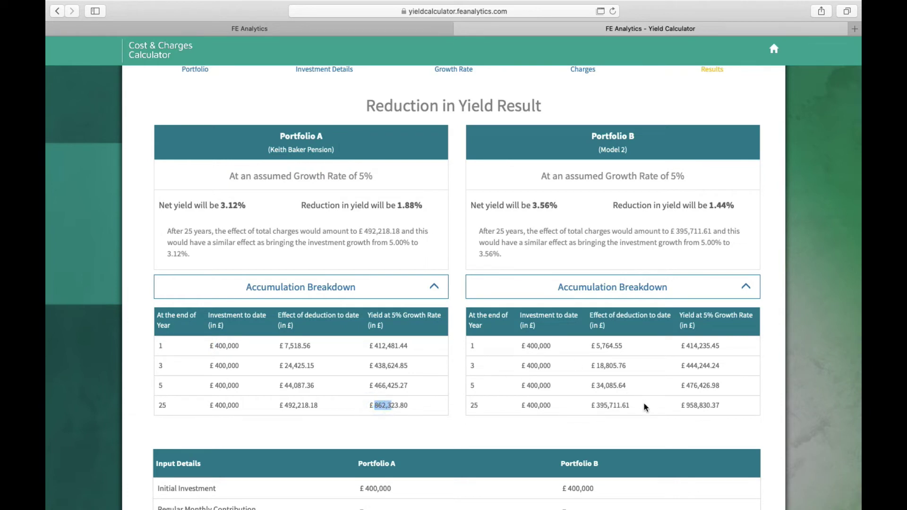
{"action": "left_click_drag", "start_coordinate": [686, 406], "coordinate": [701, 407]}
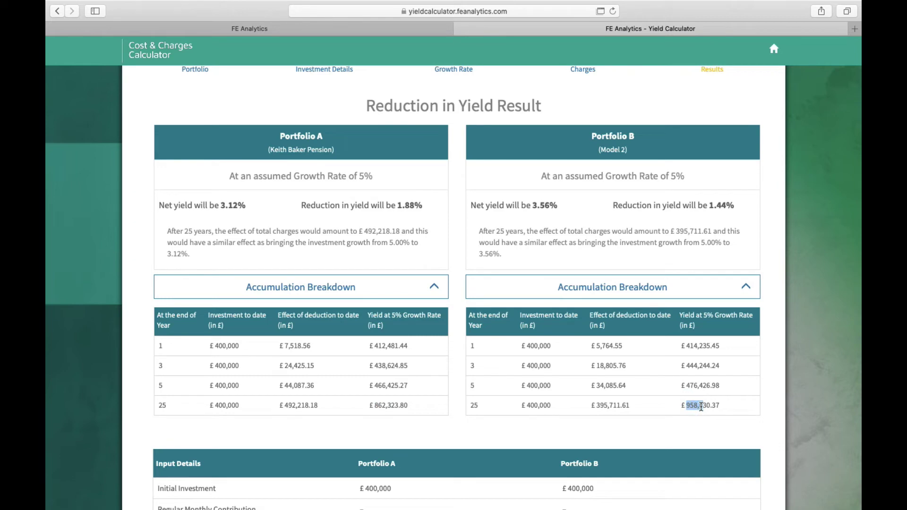
Compare total annual charges: £7,280.00 for Portfolio A versus £5,560.00 for Portfolio B.
{"action": "scroll", "coordinate": [701, 407], "scroll_direction": "down", "scroll_amount": 5}
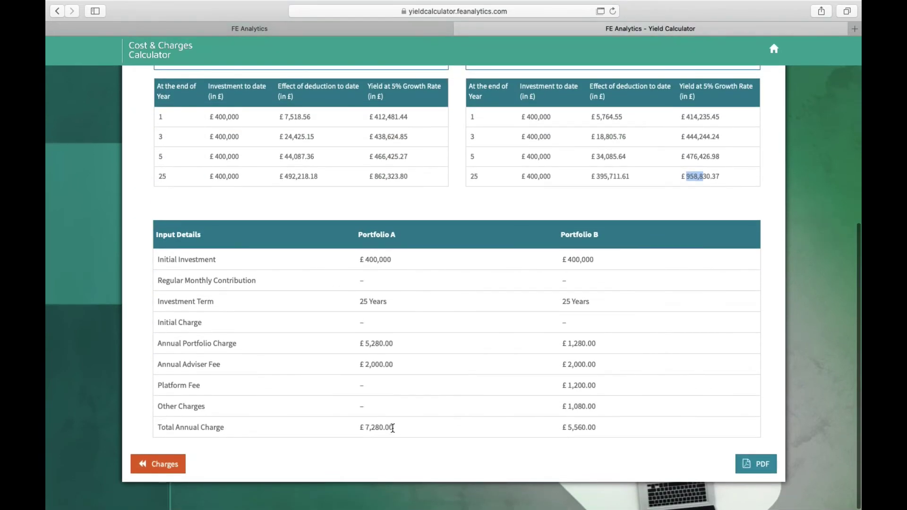
{"action": "left_click_drag", "start_coordinate": [393, 431], "coordinate": [364, 430]}
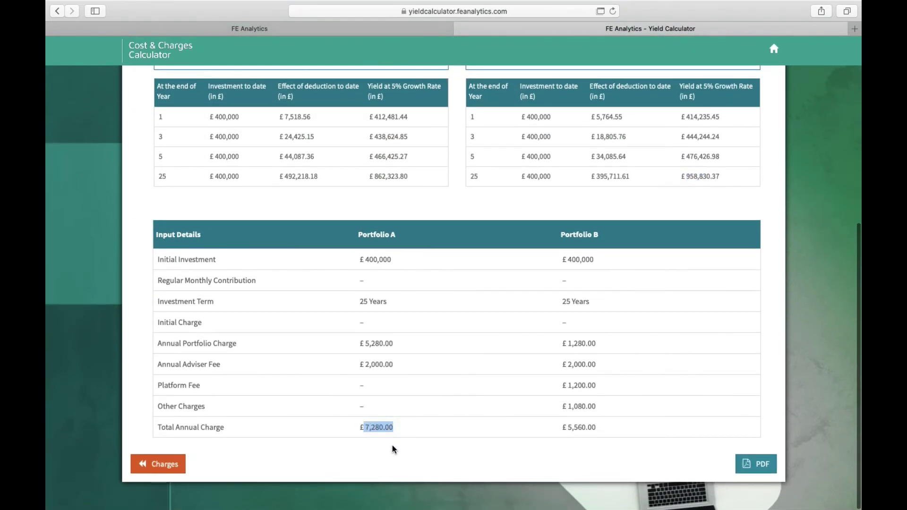
{"action": "left_click_drag", "start_coordinate": [597, 426], "coordinate": [565, 428]}
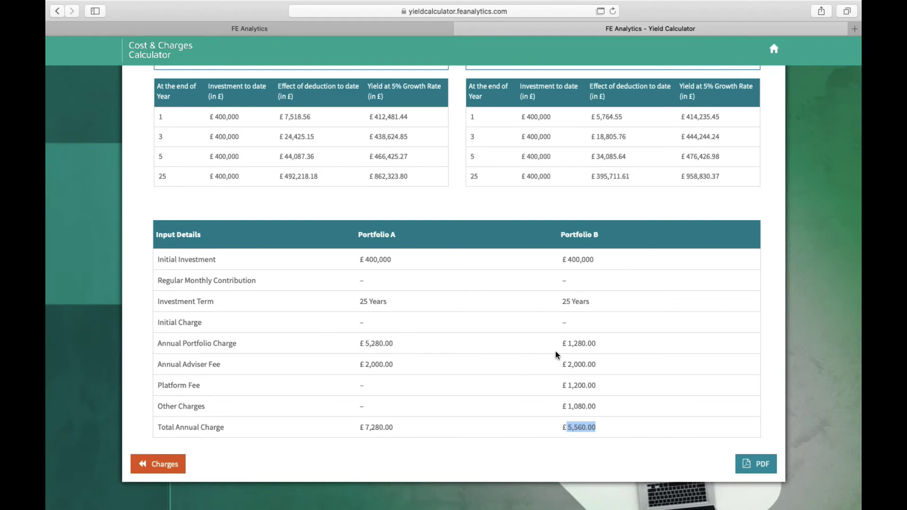
{"action": "scroll", "coordinate": [548, 362], "scroll_direction": "up", "scroll_amount": 10}
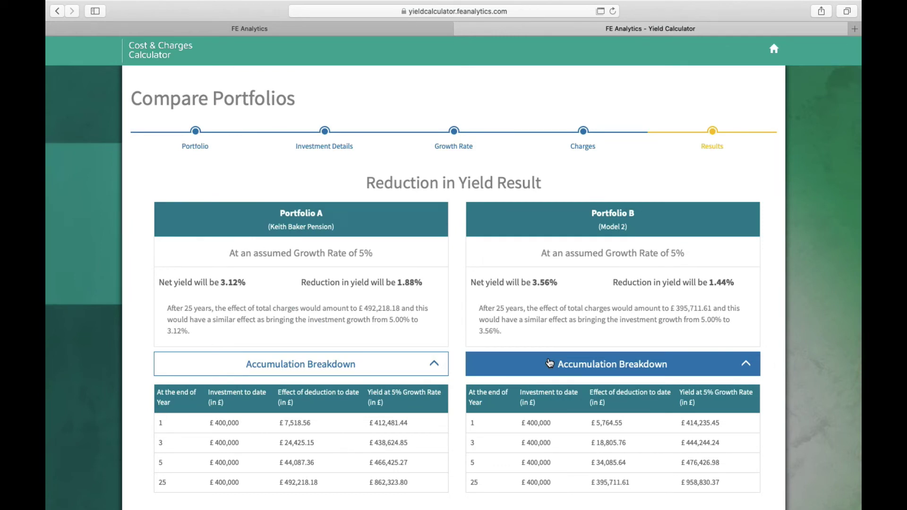
{"action": "scroll", "coordinate": [548, 362], "scroll_direction": "down", "scroll_amount": 10}
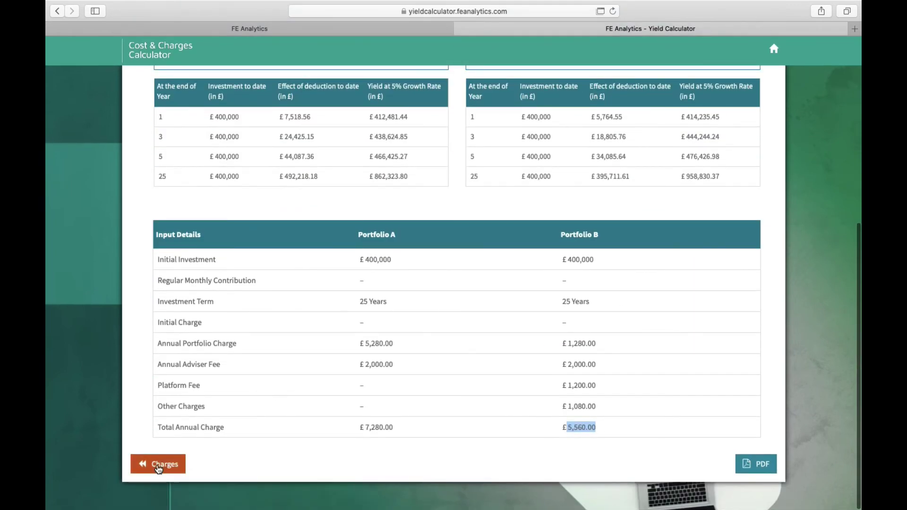
Go back to the growth rate step, set Portfolio B's assumed growth to 5.25%, and return to charges.
{"action": "left_click", "coordinate": [158, 467]}
{"action": "left_click", "coordinate": [160, 465]}
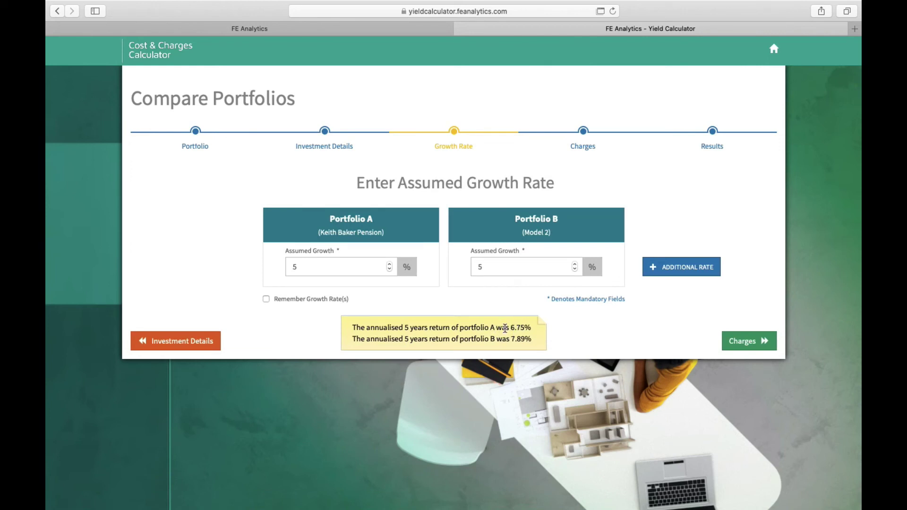
{"action": "left_click", "coordinate": [492, 266]}
{"action": "type", "text": ".25"}
{"action": "left_click", "coordinate": [734, 340]}
{"action": "scroll", "coordinate": [739, 378], "scroll_direction": "down", "scroll_amount": 5}
Recalculate the Reduction in Yield results and expand both portfolios' accumulation breakdowns.
{"action": "left_click", "coordinate": [744, 464]}
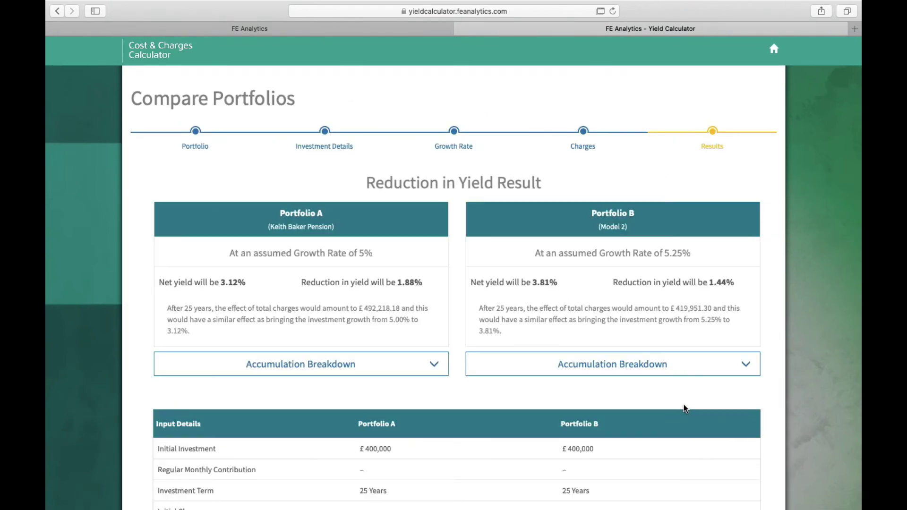
{"action": "left_click", "coordinate": [434, 363]}
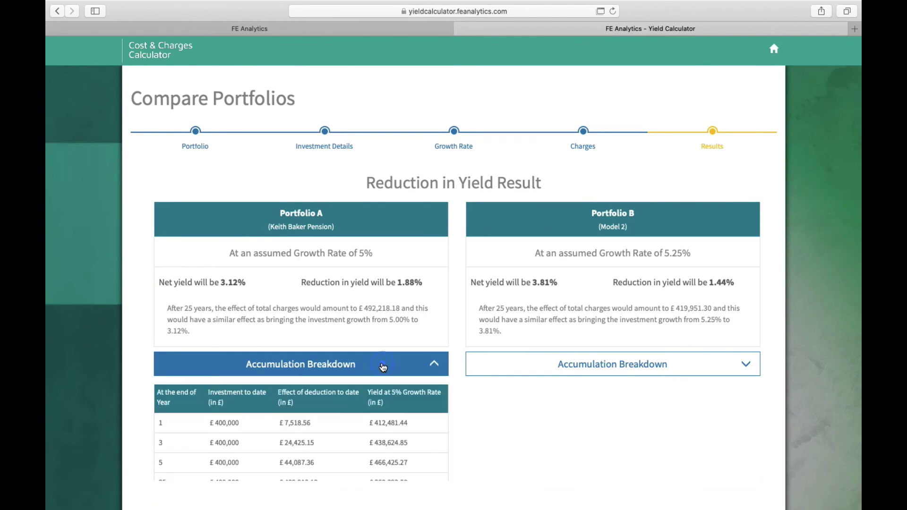
{"action": "left_click", "coordinate": [509, 366]}
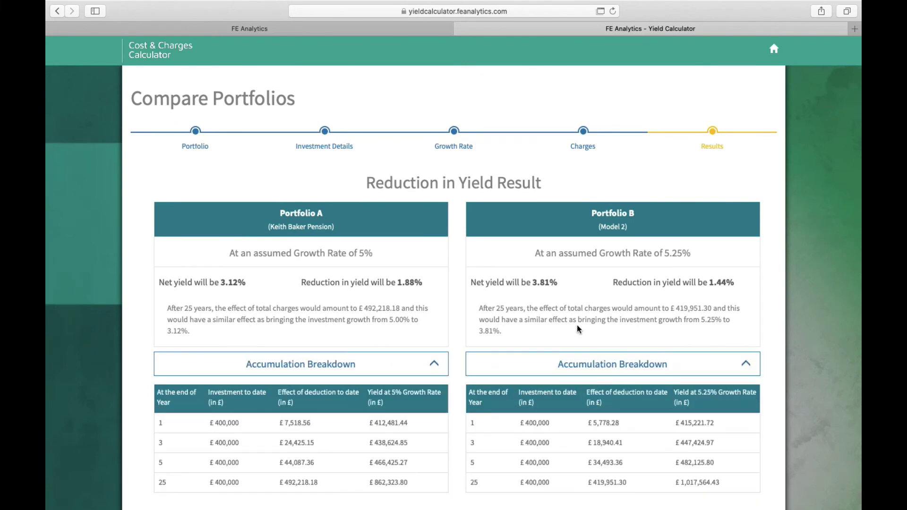
{"action": "scroll", "coordinate": [577, 325], "scroll_direction": "down", "scroll_amount": 1}
{"action": "scroll", "coordinate": [577, 326], "scroll_direction": "down", "scroll_amount": 1}
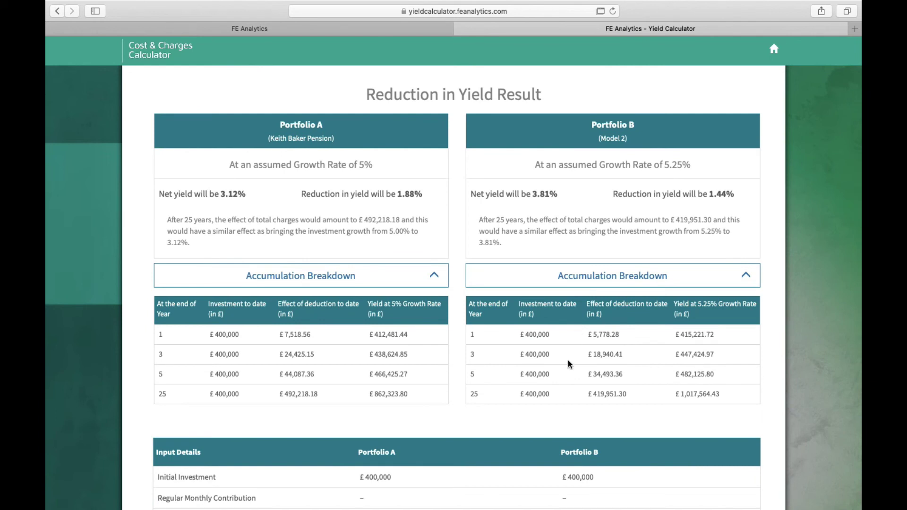
{"action": "scroll", "coordinate": [568, 363], "scroll_direction": "down", "scroll_amount": 1}
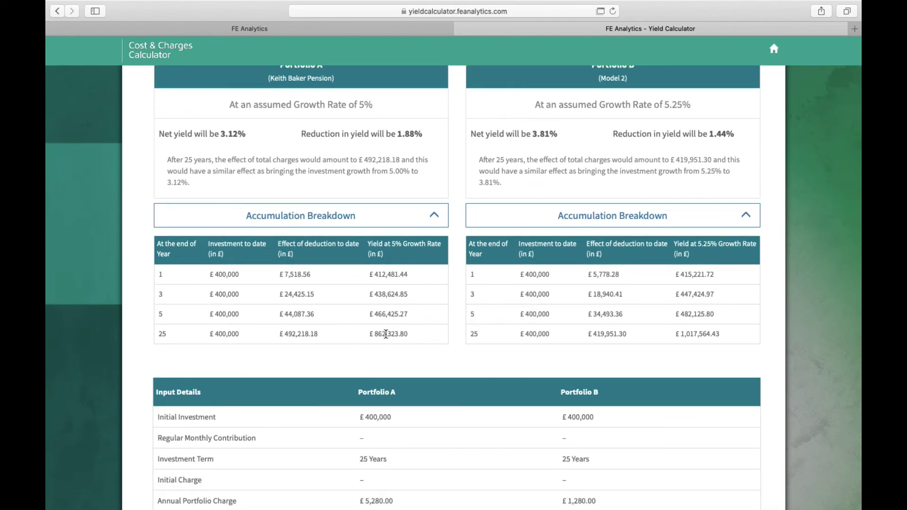
Compare 25-year yields of £862,323.80 and £1,017,564.43, then close the Yield Calculator.
{"action": "double_click", "coordinate": [382, 334]}
{"action": "left_click_drag", "start_coordinate": [702, 334], "coordinate": [678, 334]}
{"action": "scroll", "coordinate": [680, 360], "scroll_direction": "down", "scroll_amount": 5}
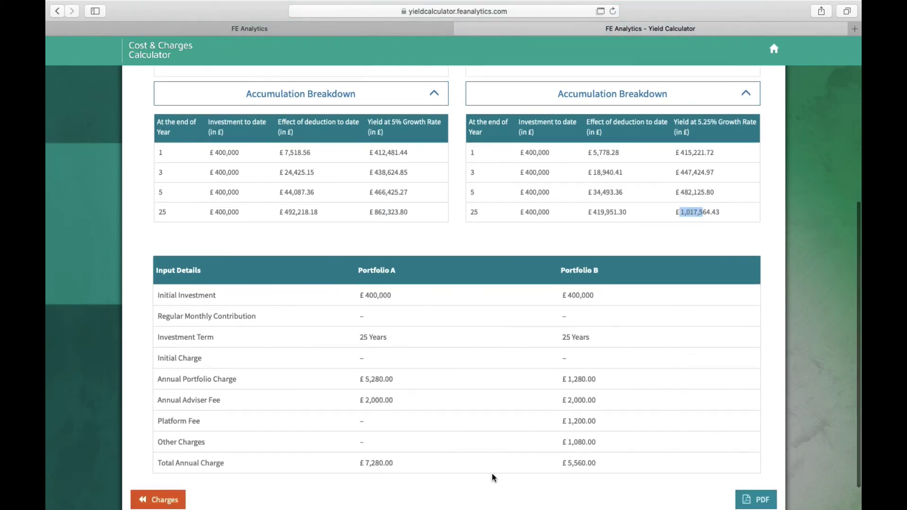
{"action": "key", "text": "super+w"}
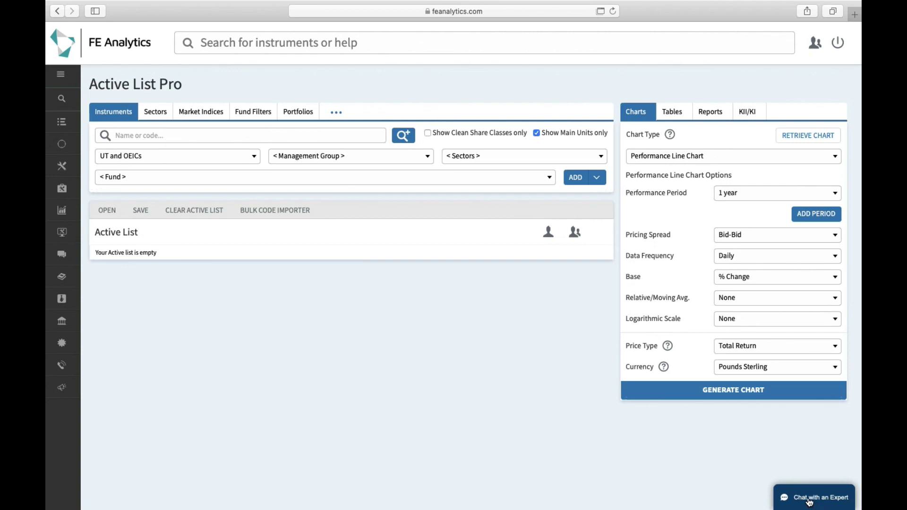
Reveal the left sidebar menu and open the Training & Guides submenu.
{"action": "mouse_move", "coordinate": [71, 370]}
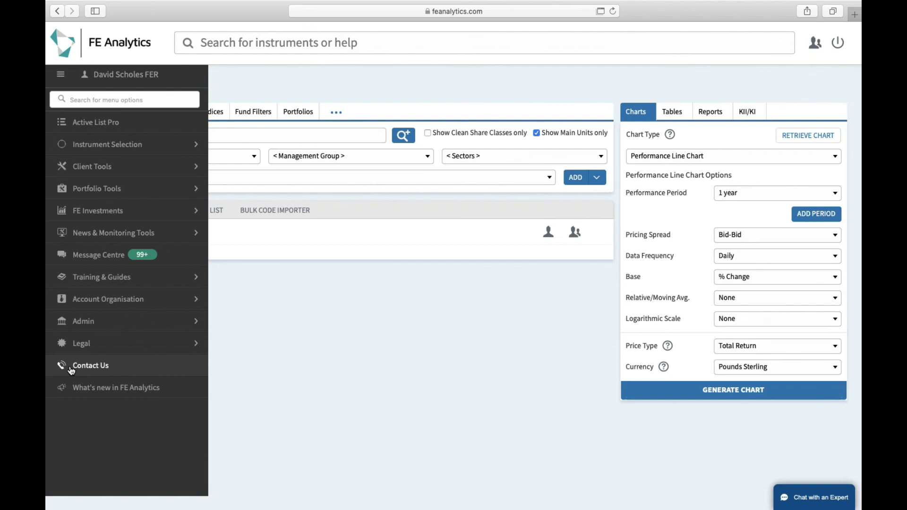
{"action": "left_click", "coordinate": [115, 280]}
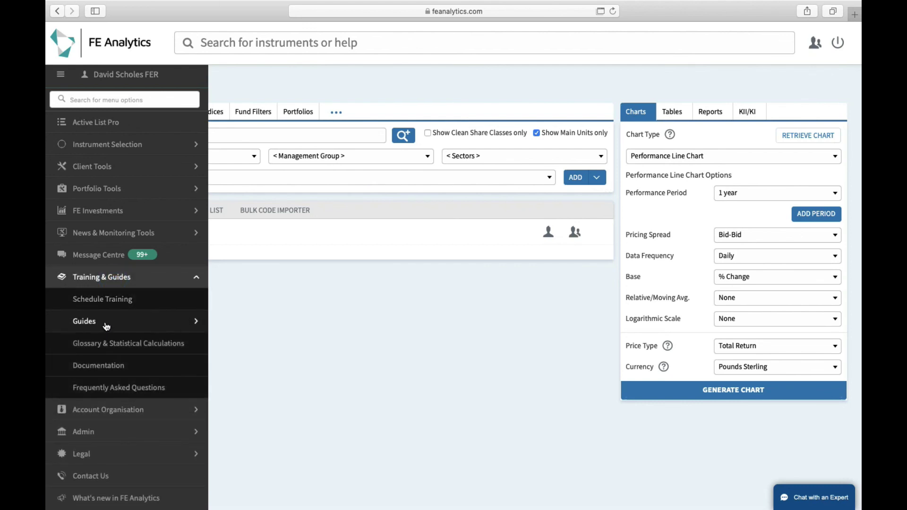